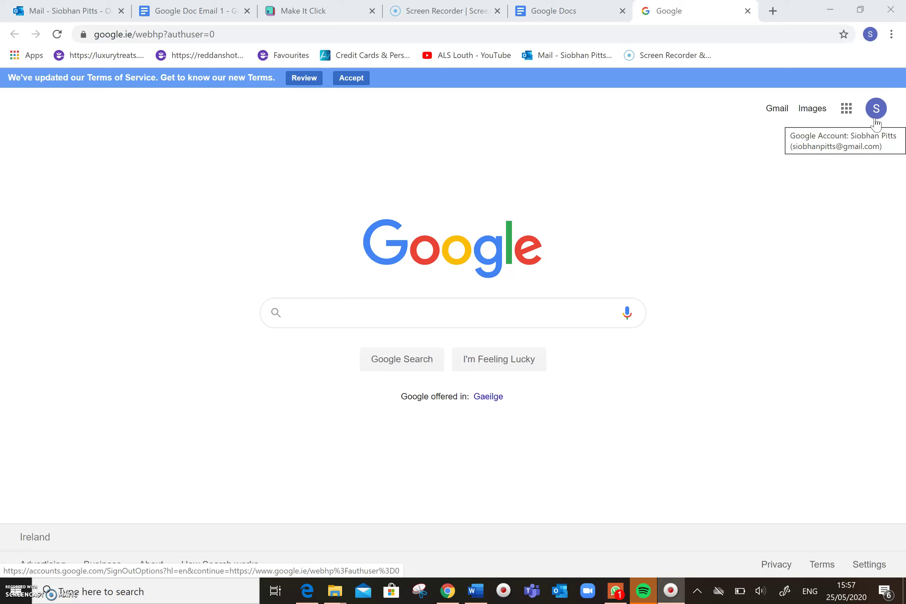
Launch Google Docs from the Google apps panel on the Search page
left_click(844, 113)
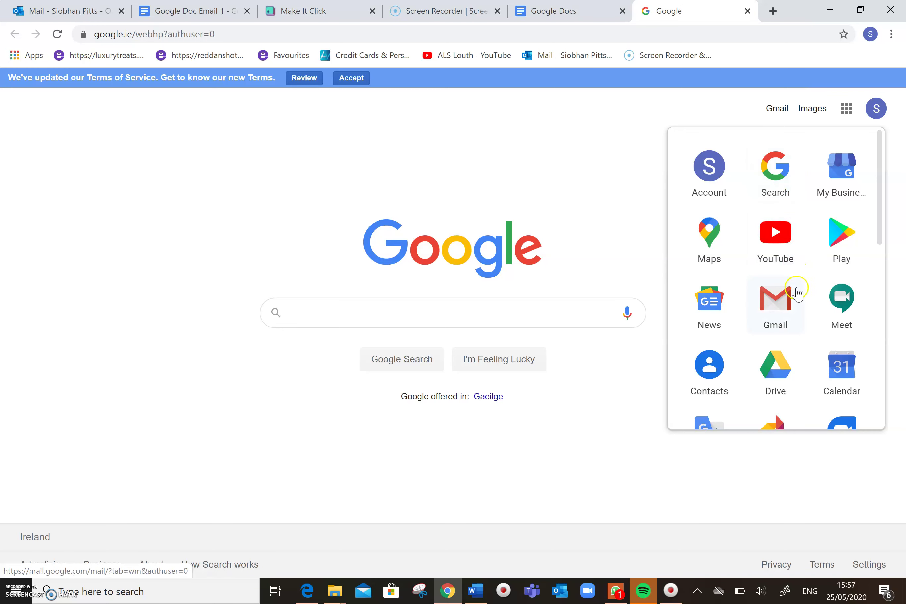
left_click(792, 311)
left_click(873, 229)
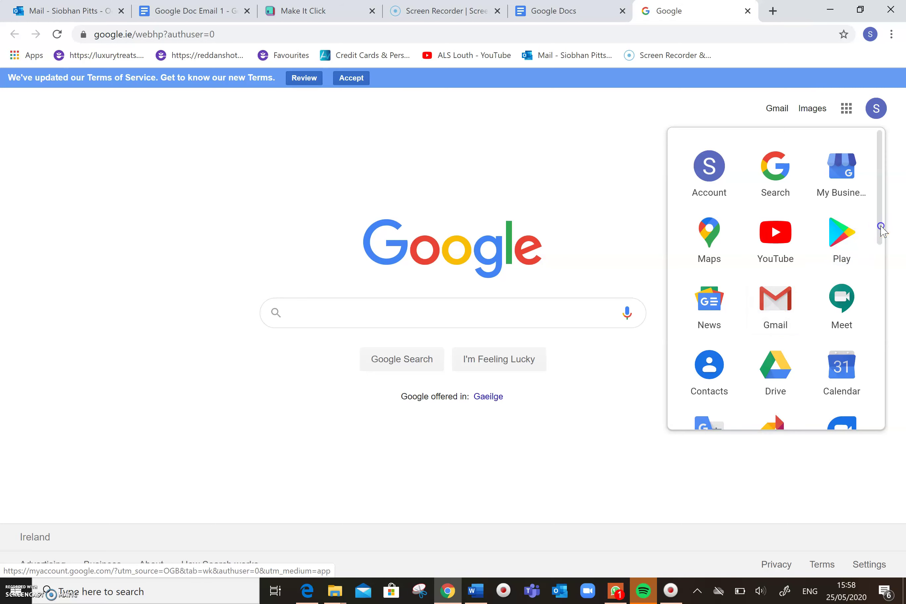
left_click_drag(882, 230, 901, 358)
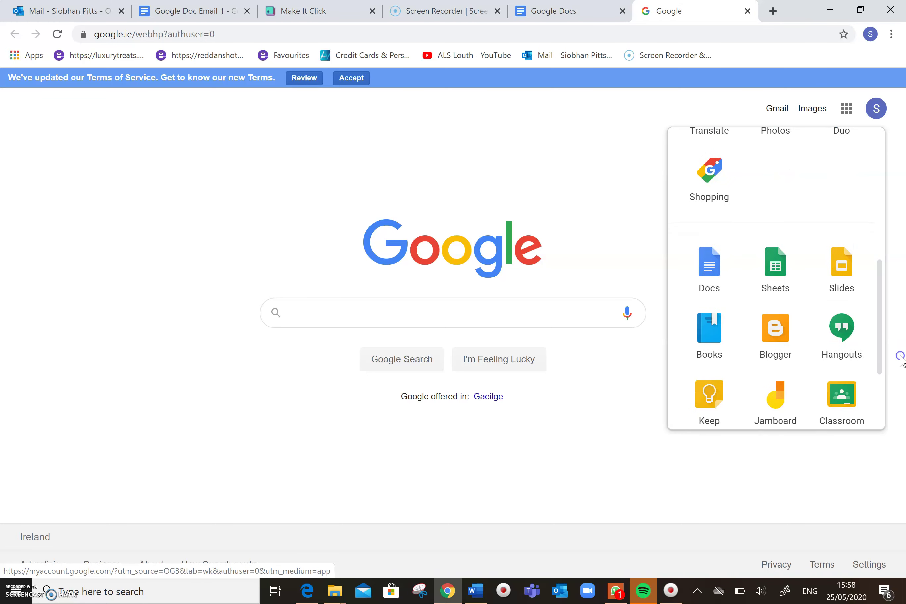
left_click(709, 265)
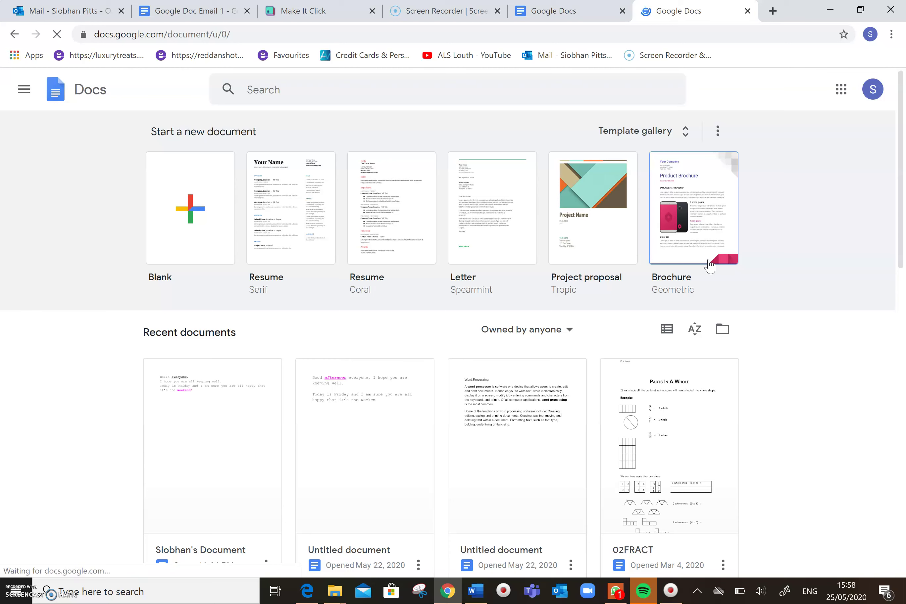
Create a blank document and set its font to Courier New at size 14
left_click(385, 213)
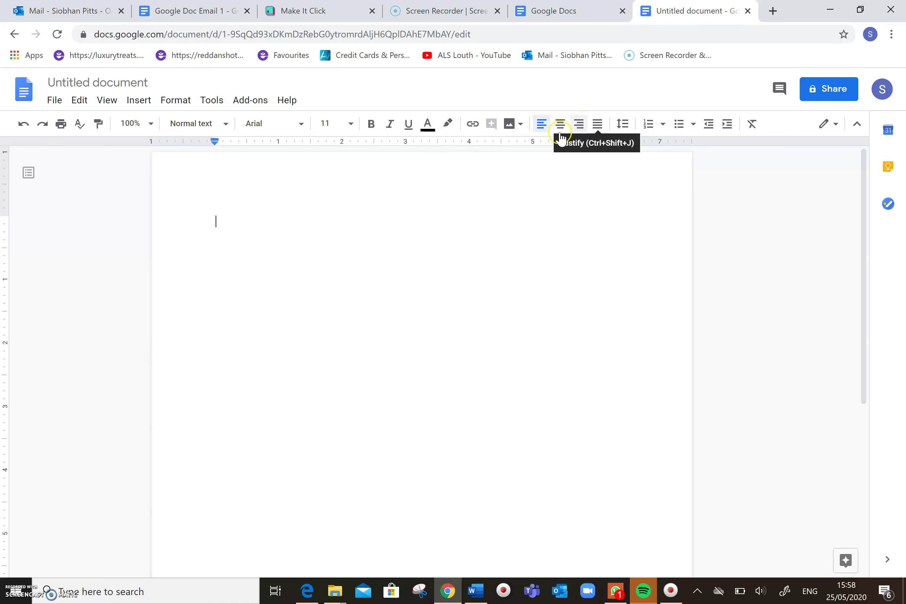
left_click(303, 125)
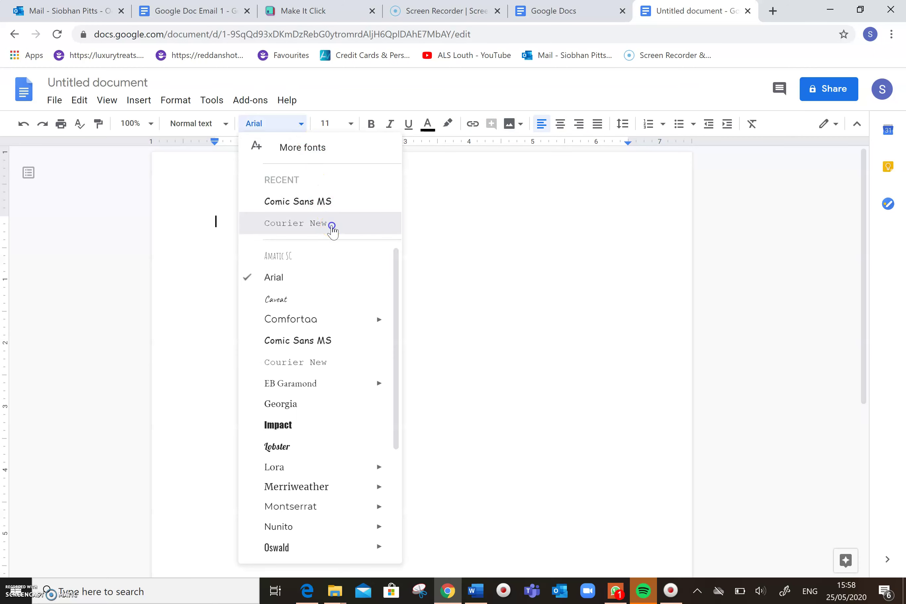
left_click(332, 224)
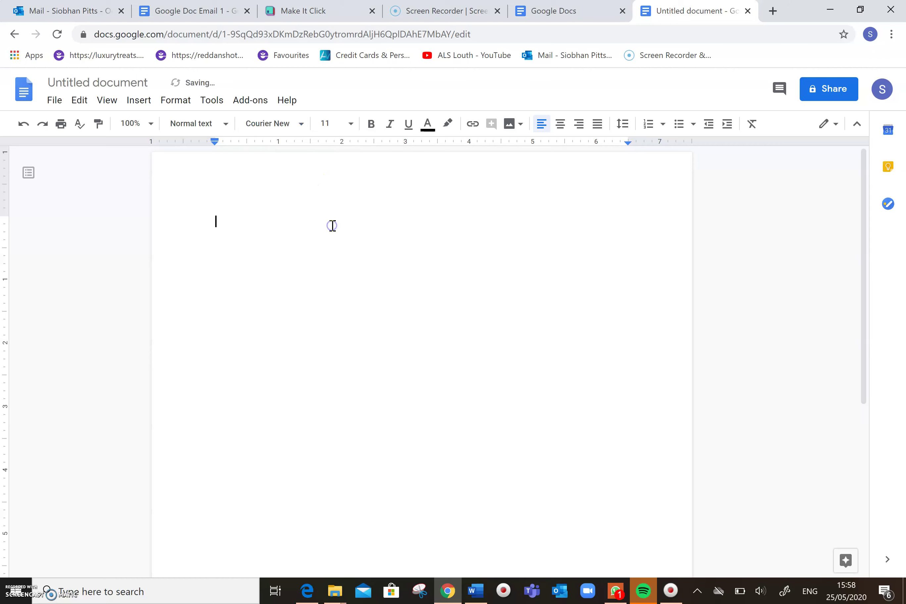
left_click(352, 125)
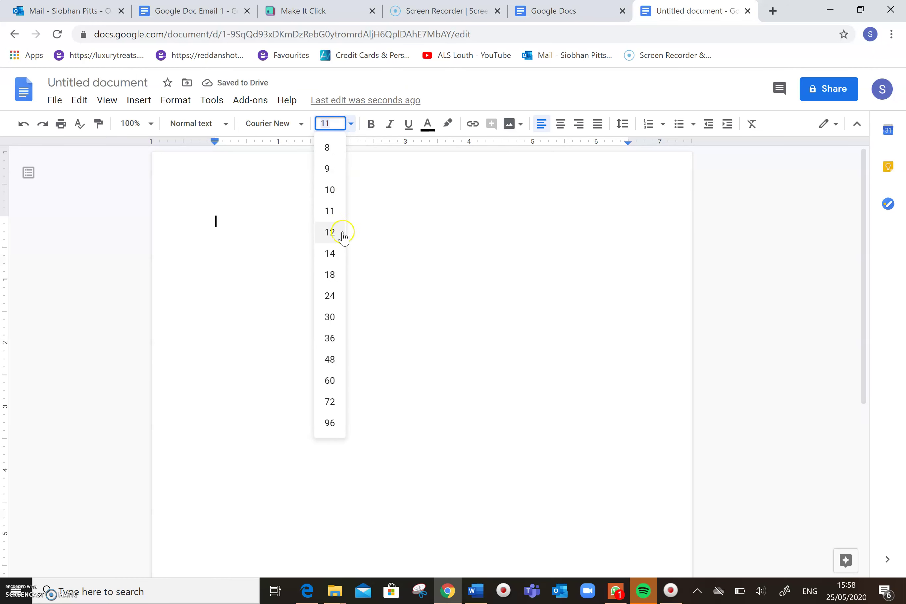
left_click(330, 254)
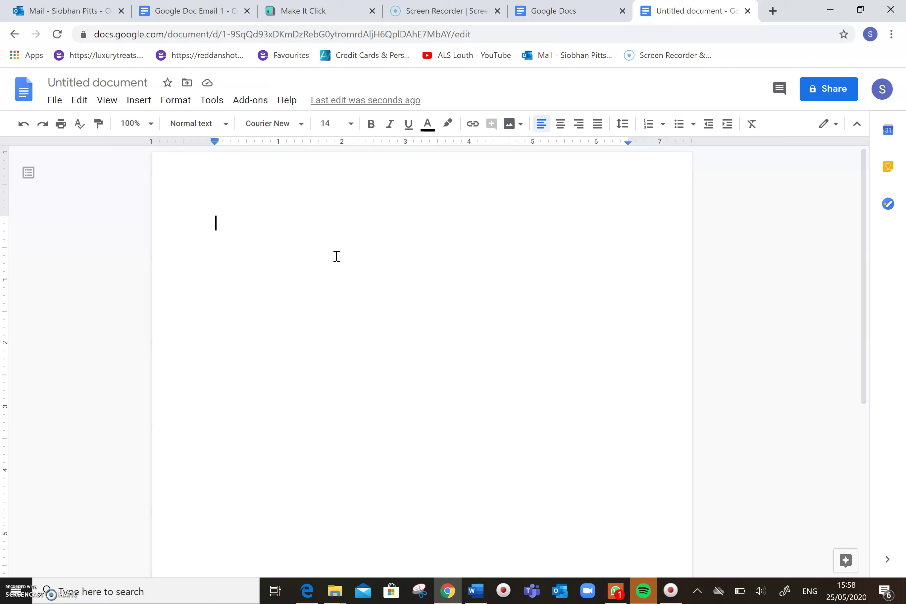
Type 'Hello everyone, I hope you are well.' and the lovely-sunny-day line on separate lines
type("Hello ")
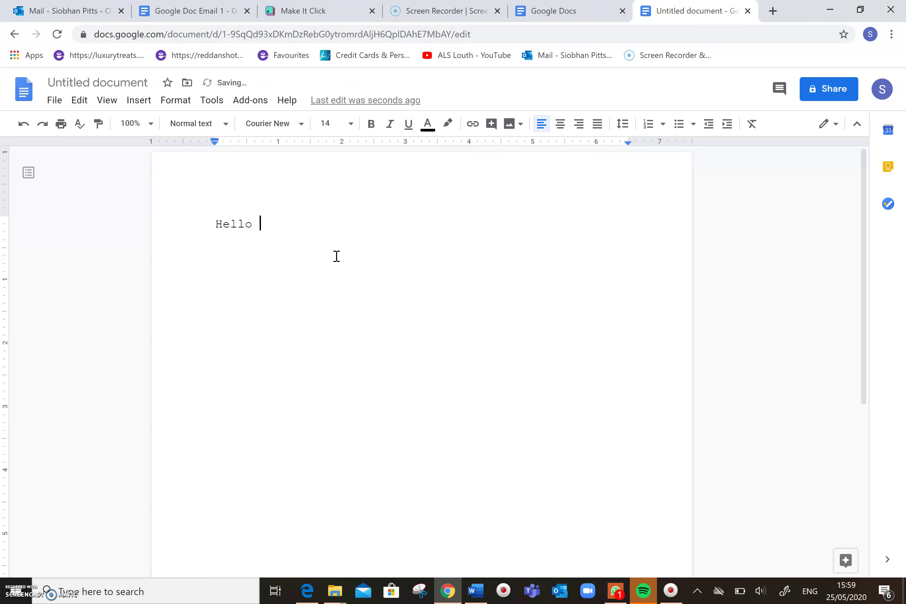
type("everyone, I hope you are")
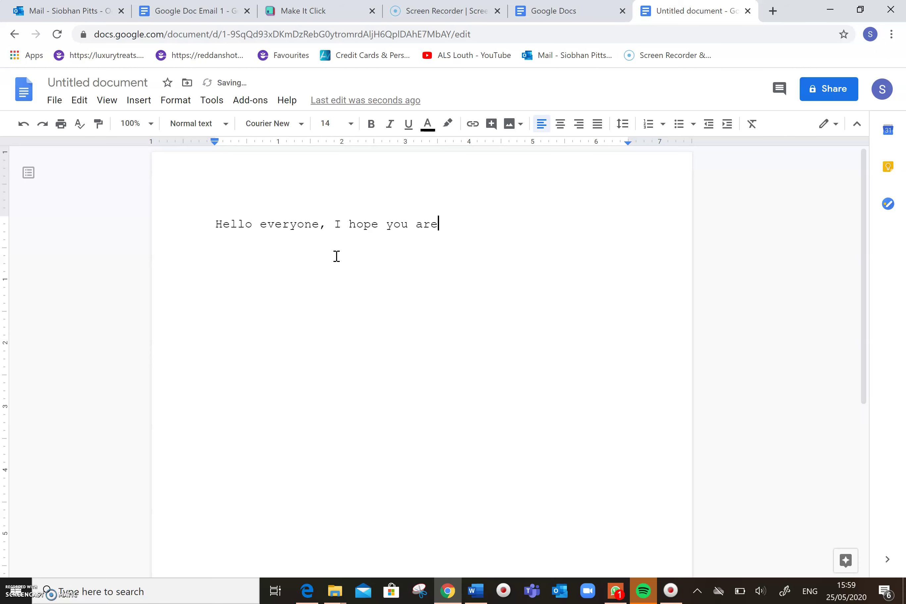
type(" well.")
key("Return")
type("It's another lovely sun")
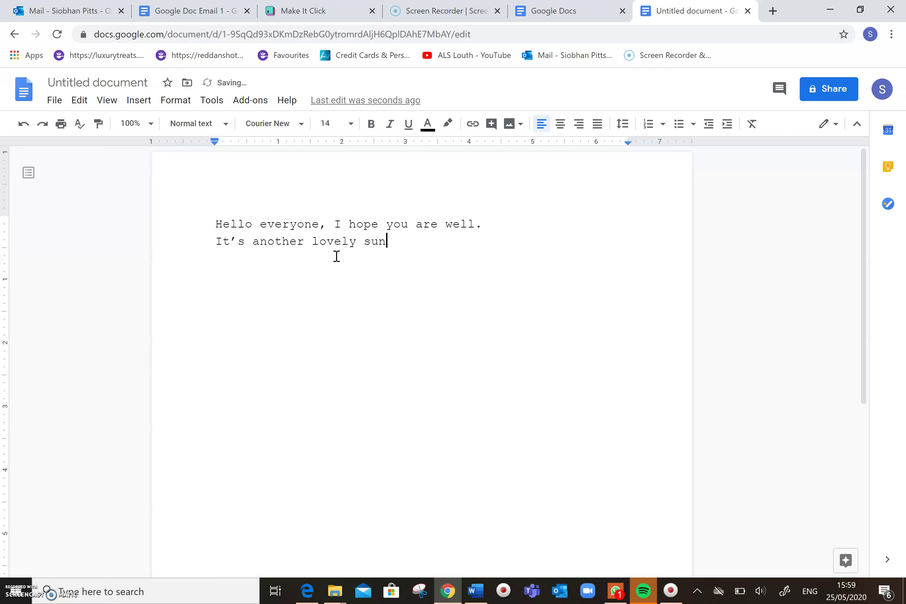
type("ny day today and I hope you")
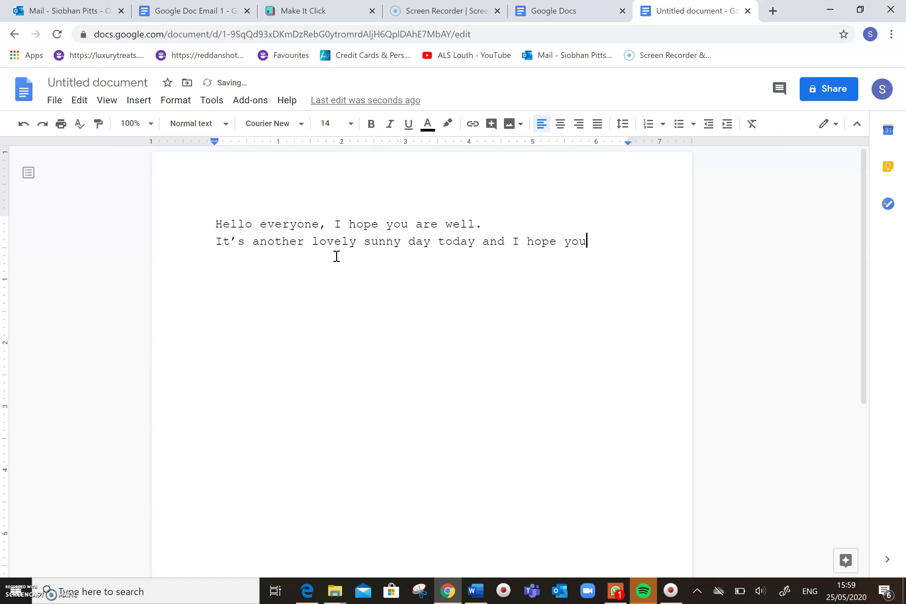
type(" are all doing good.")
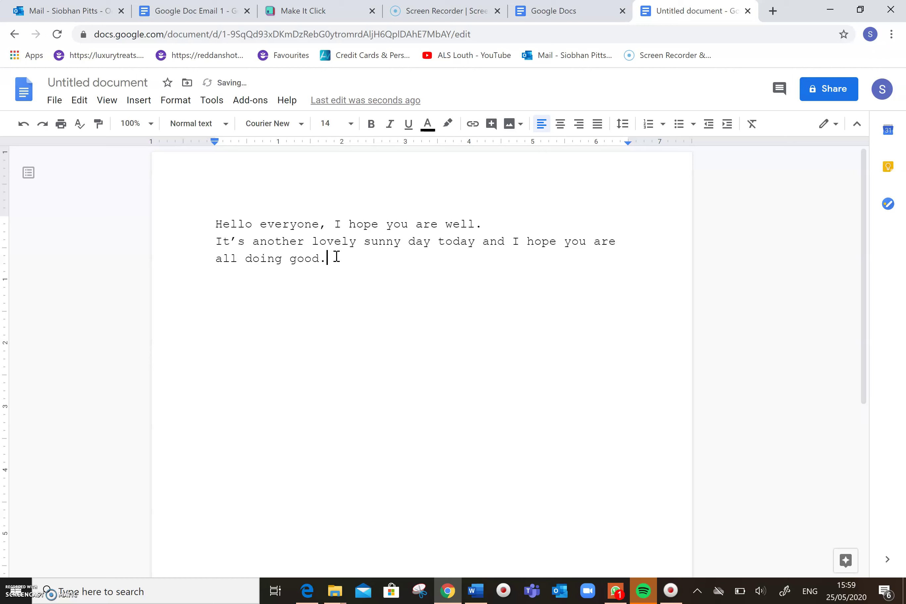
key("Return")
key("Return")
Add the lesson sentence about sending a google doc as an attachment, 'I hope you're ready!' and 'Lets Go!'
type("Today we are going t")
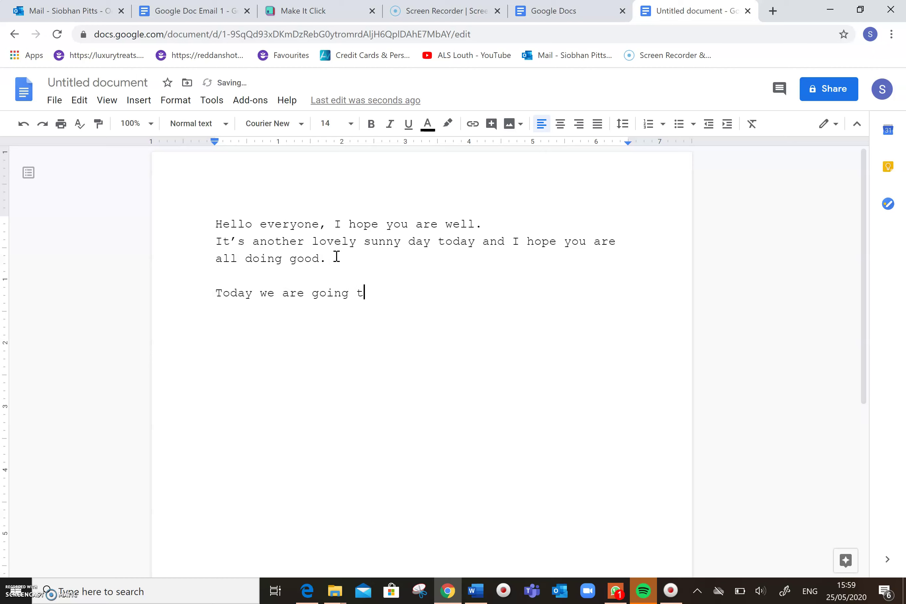
type("o learn how to sen")
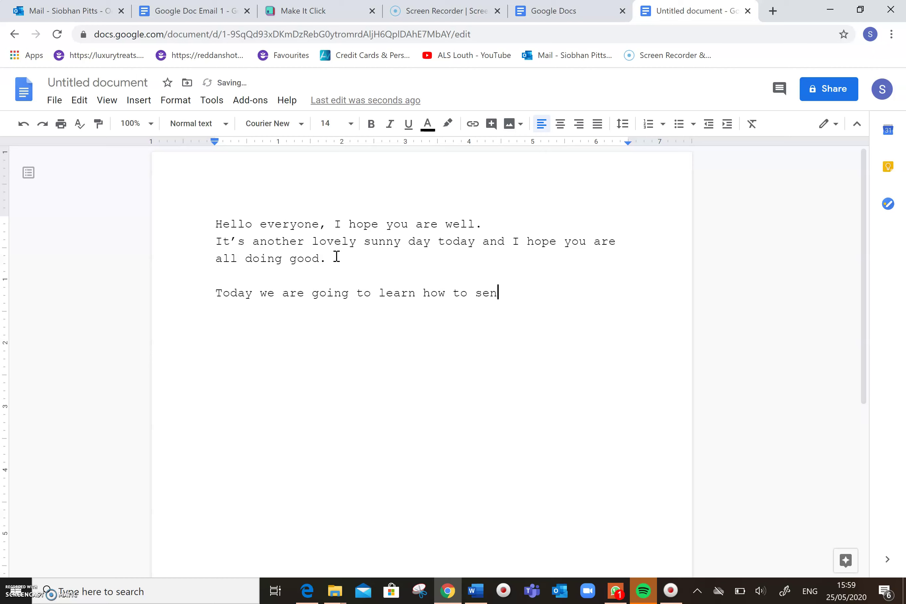
type("d a google doc as an ")
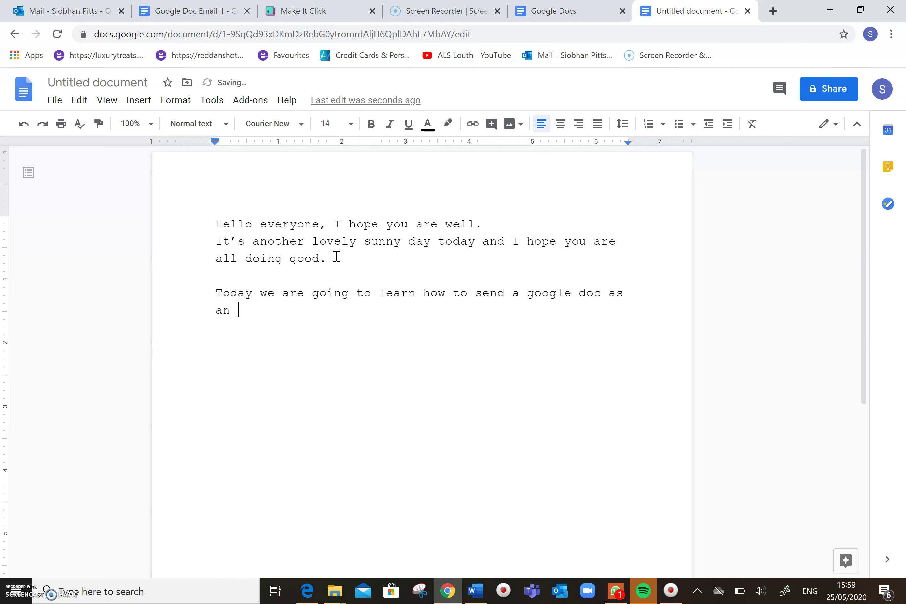
type("attachment in an em")
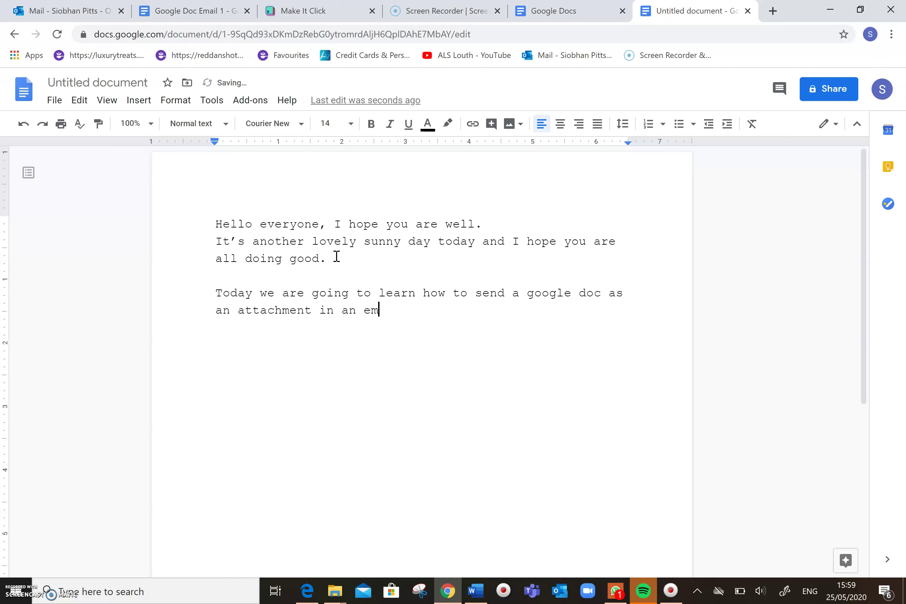
type("ail.")
key("Return")
key("Return")
type("I hope you're ready!")
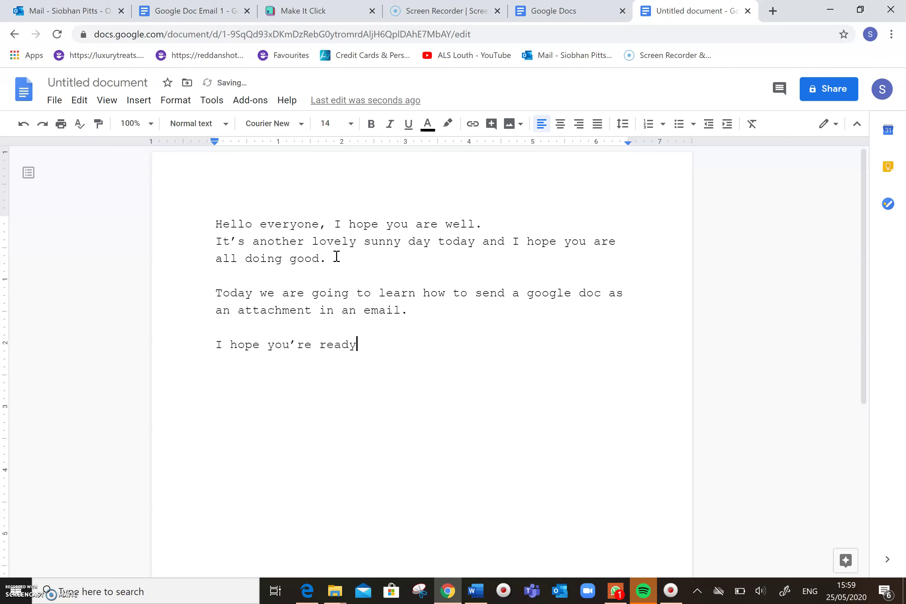
key("Return")
key("Return")
type("Lets Go!")
key("Return")
key("Return")
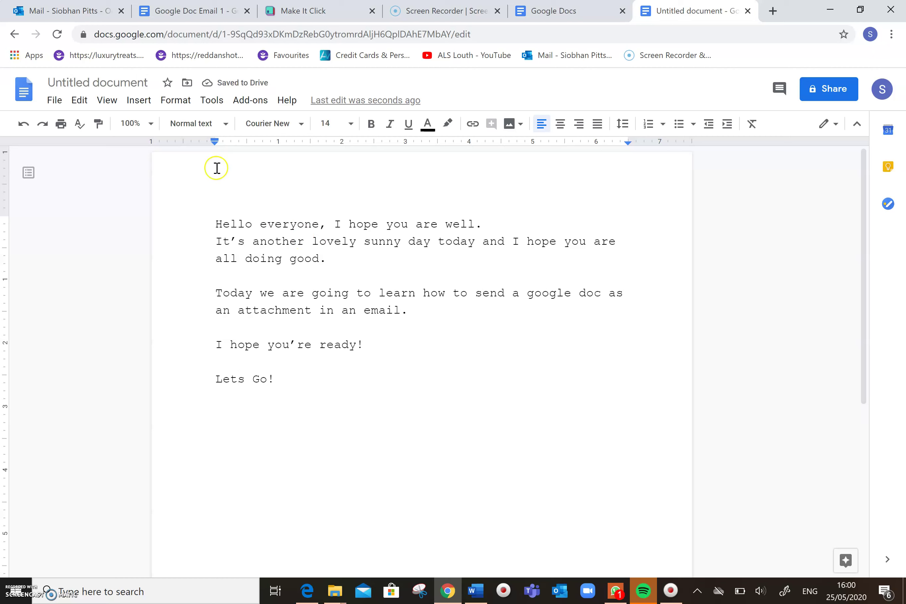
Rename the document 'Google Doc Email' and choose File > Email as attachment
left_click(114, 80)
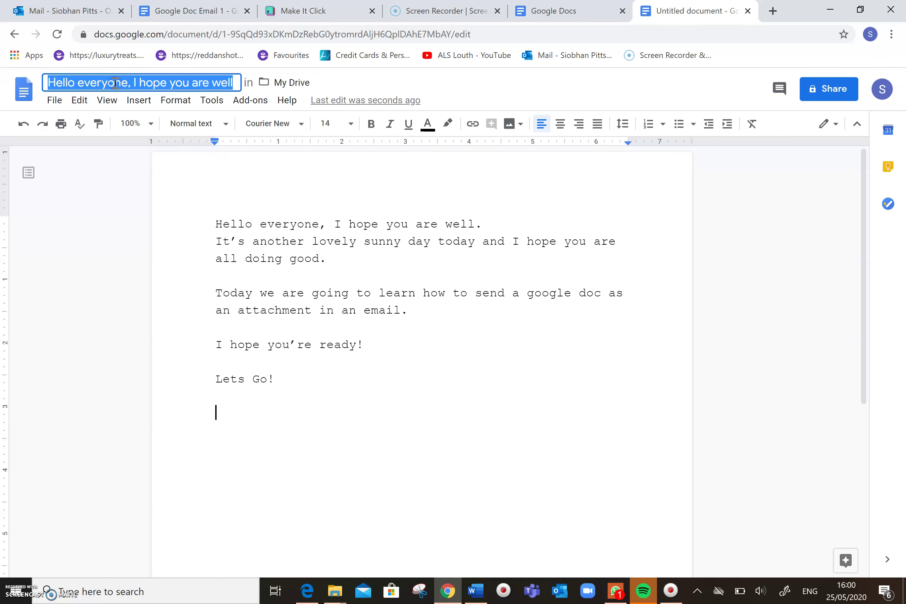
type("Google")
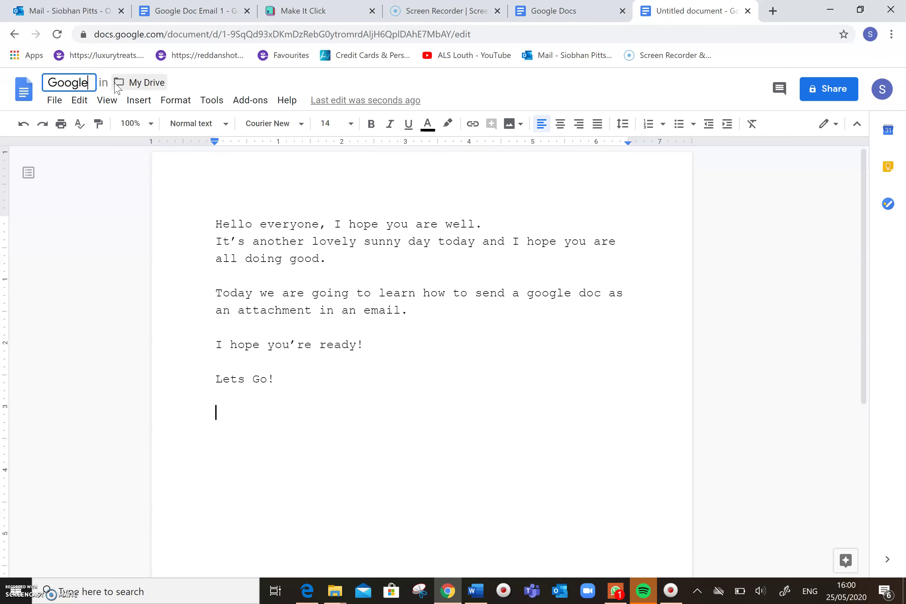
type(" Doc")
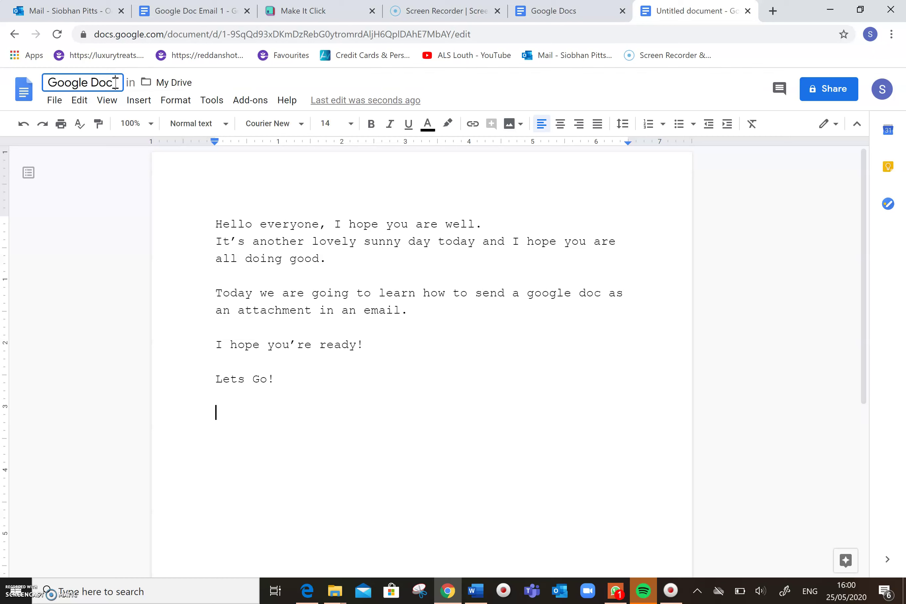
type(" Email")
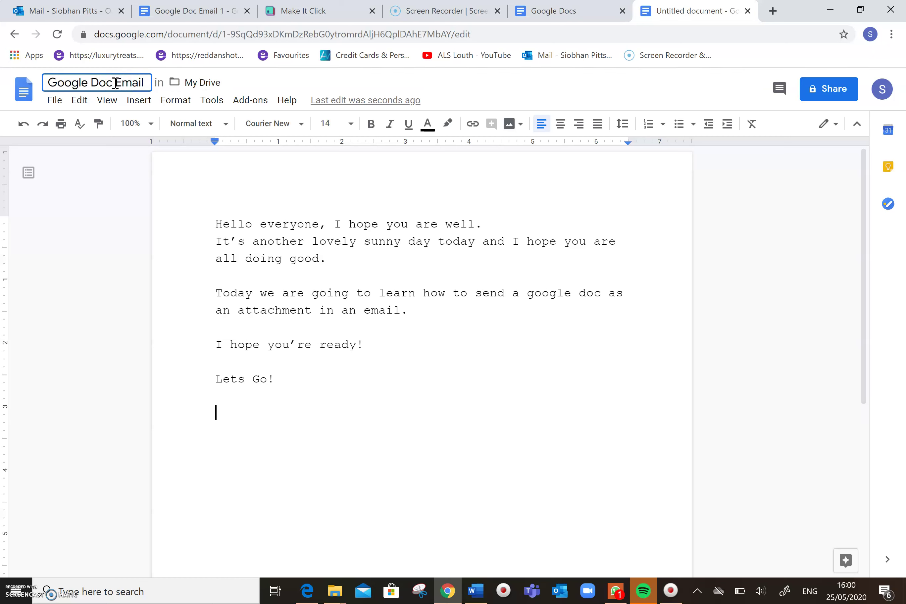
left_click(223, 405)
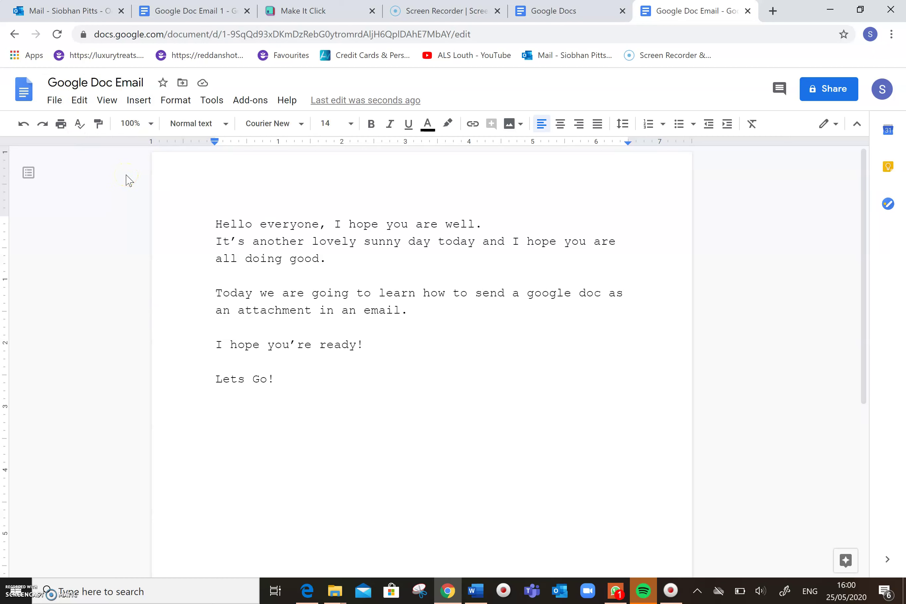
left_click(56, 102)
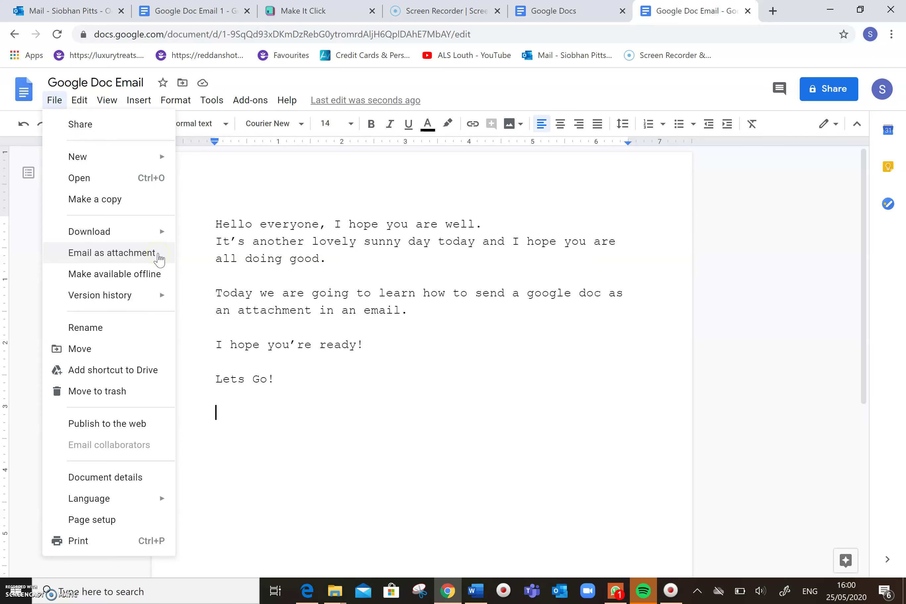
left_click(158, 253)
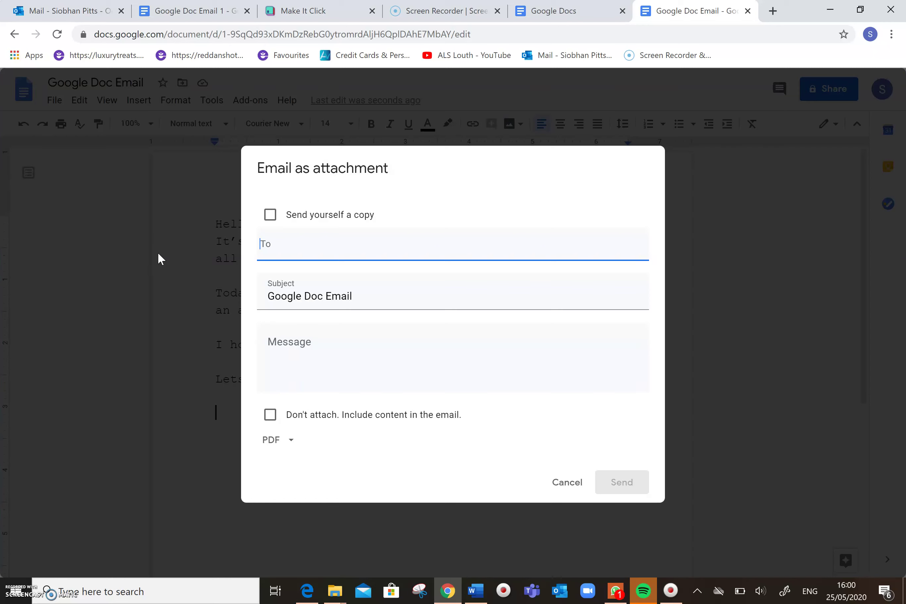
Send the document as a PDF attachment to the recipient's e-mail address
left_click(286, 244)
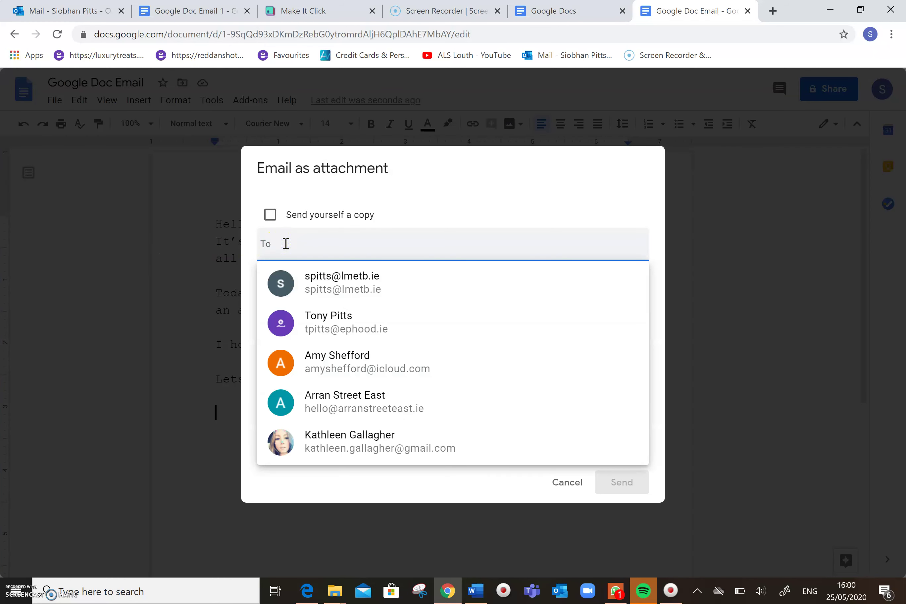
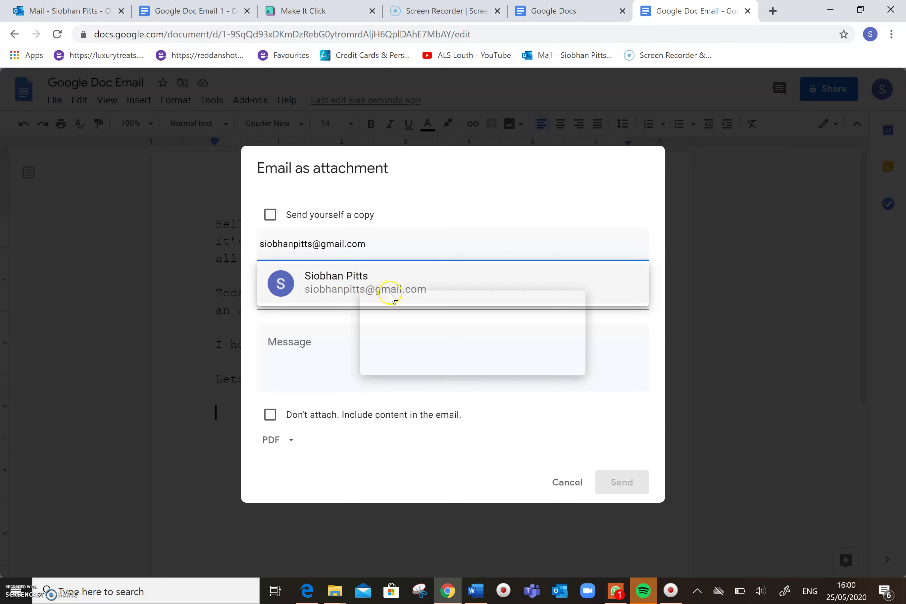
left_click(391, 280)
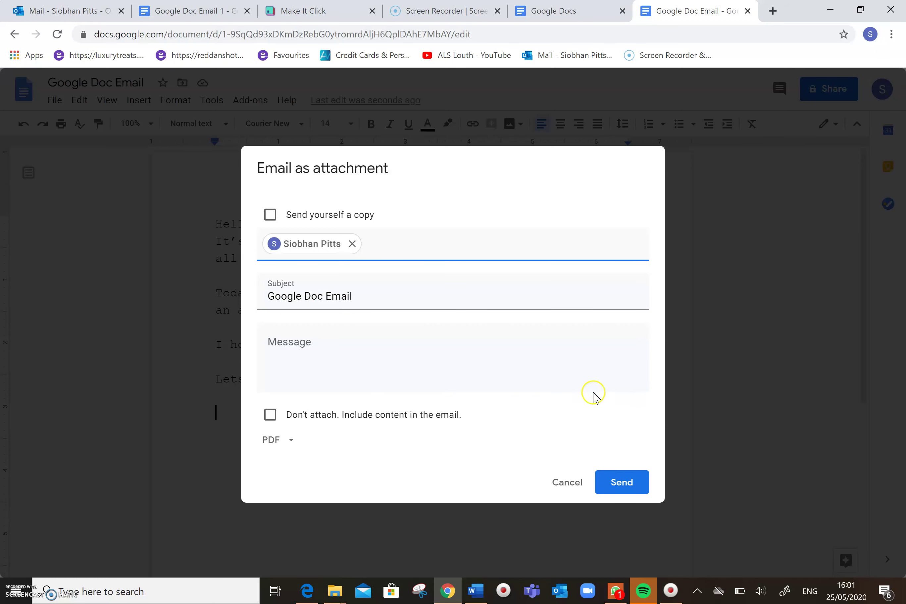
left_click(625, 482)
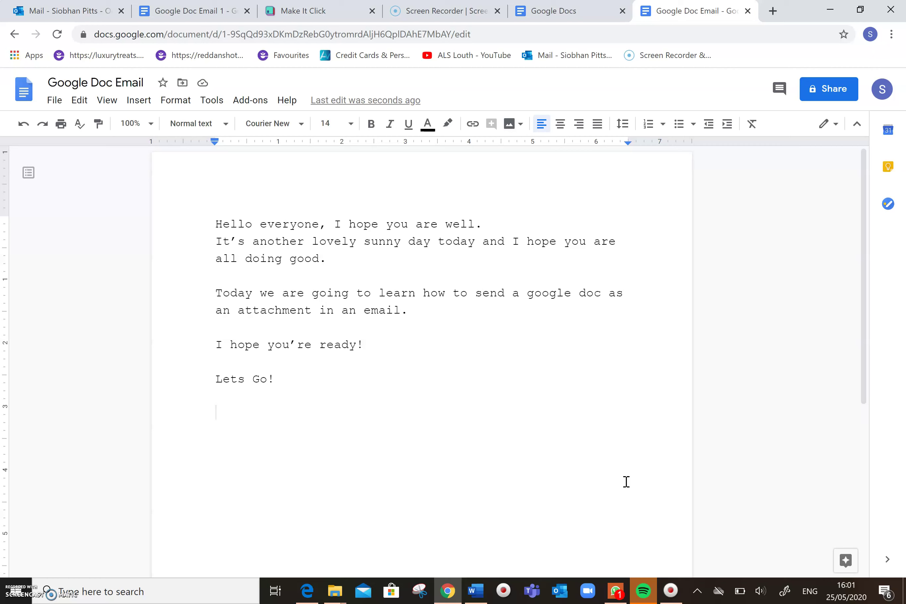
Open a new browser tab to reach the Gmail inbox
left_click(774, 12)
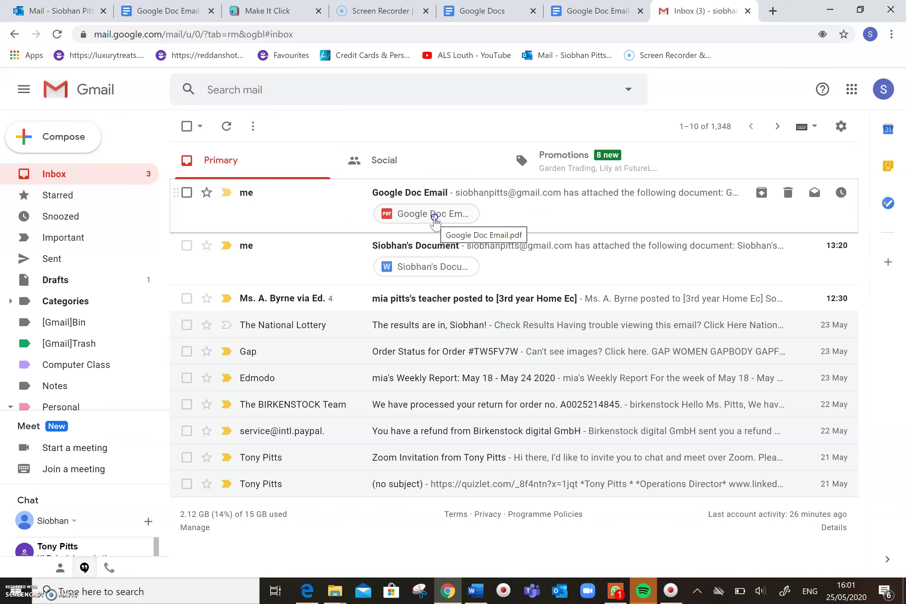
left_click(435, 222)
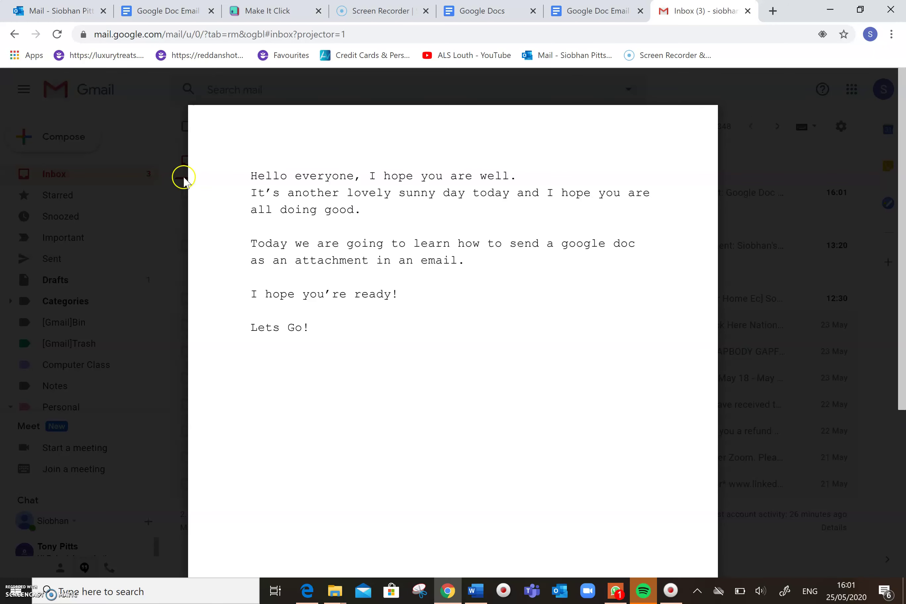
left_click(23, 88)
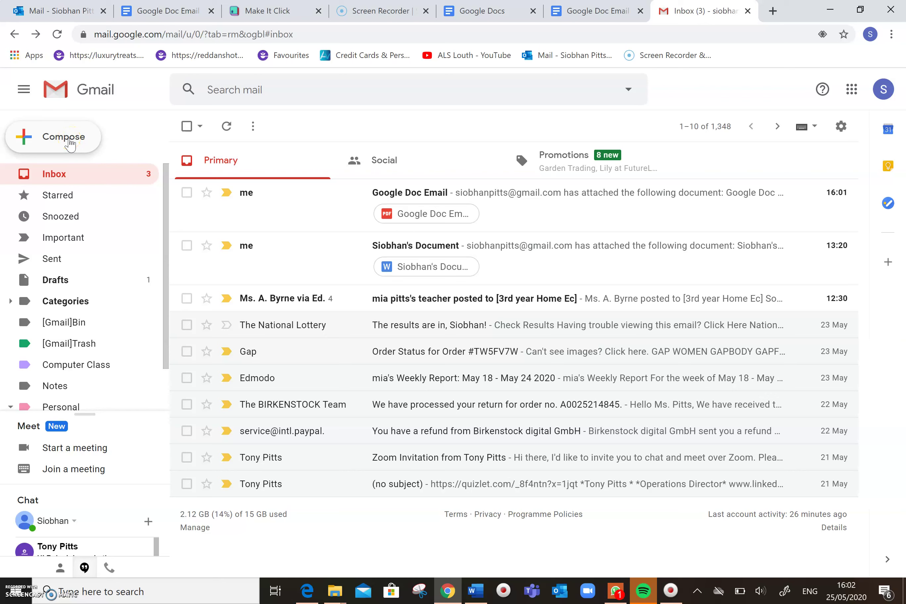
Start a new Gmail message addressed to the suggested contact
left_click(71, 143)
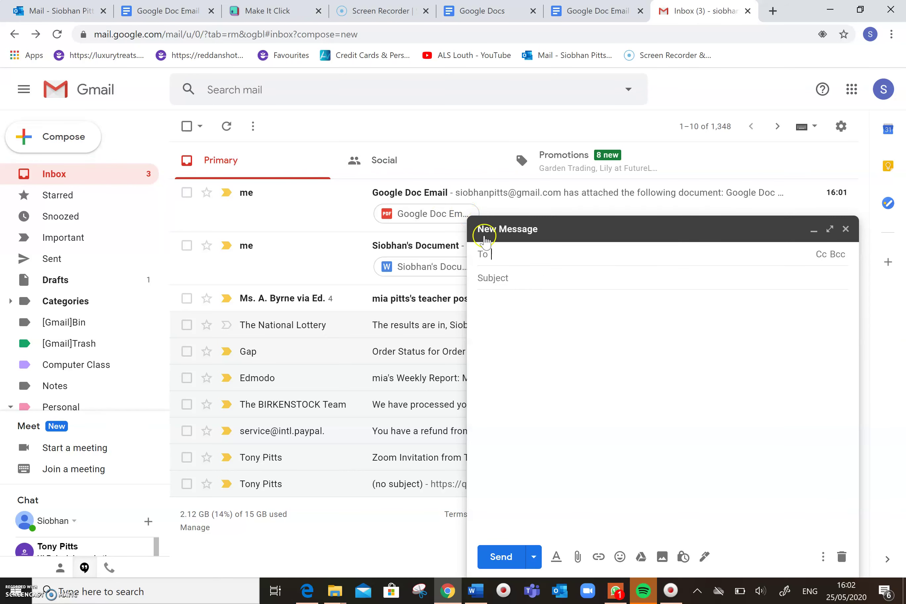
left_click(484, 265)
type("siobh")
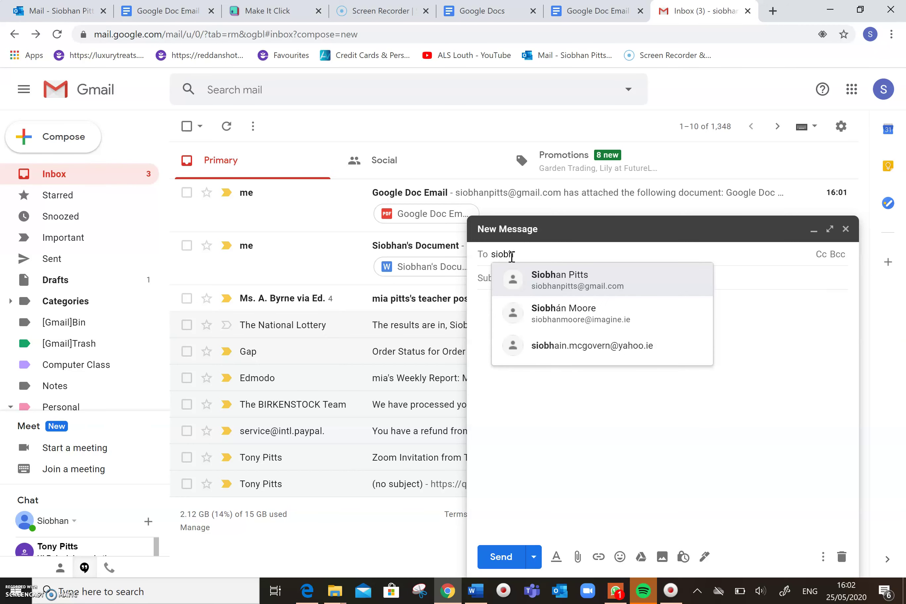
left_click(612, 286)
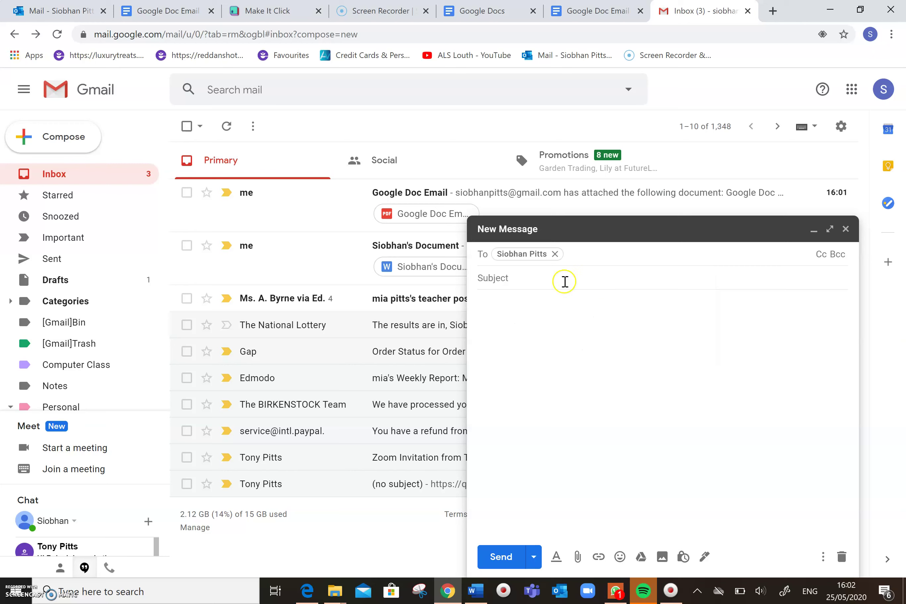
Add subject 'Copy of Google Doc' and body 'Please find attached, copy of Google document.' with a sign-off
left_click(565, 281)
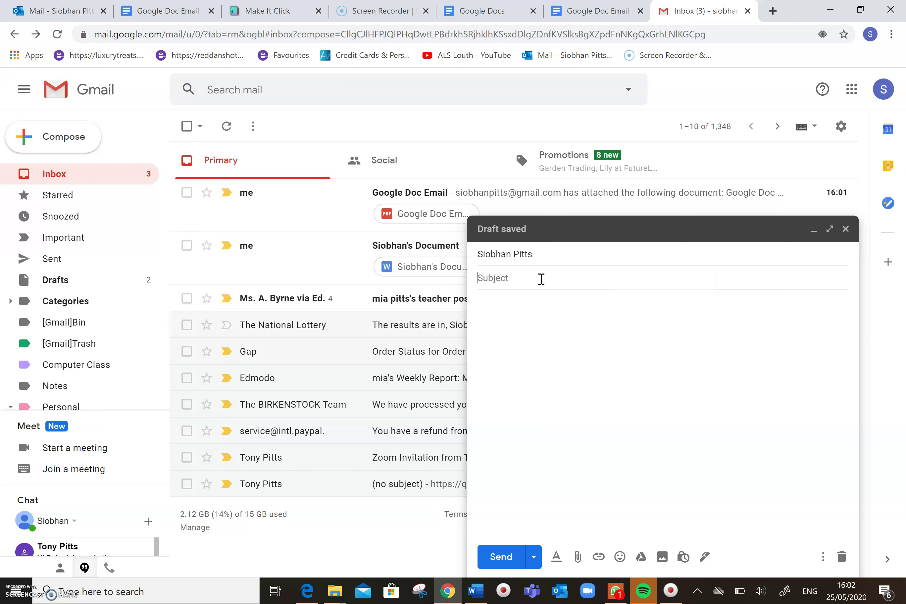
type("Copy of Google Doc")
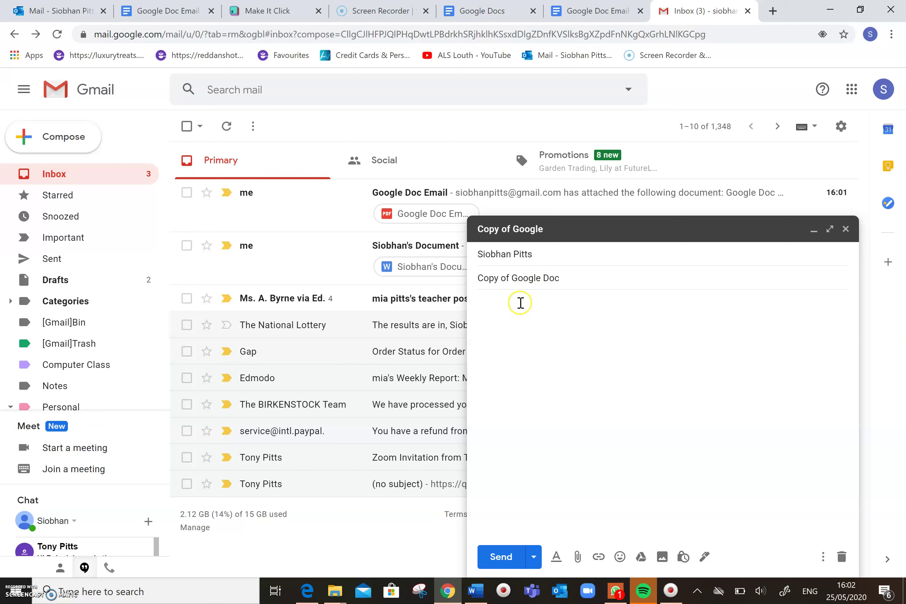
left_click(521, 302)
type("Pleas")
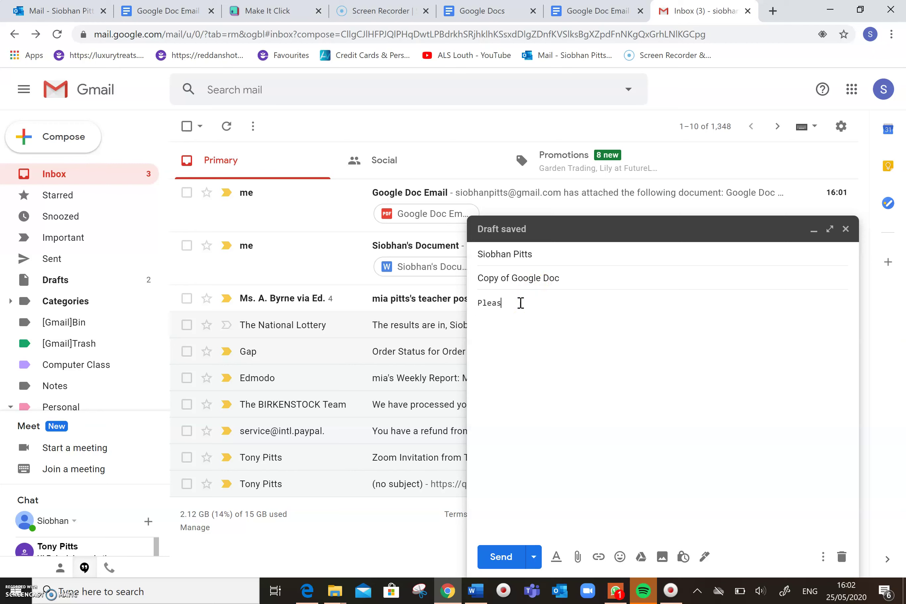
type("e find attached, copy of ")
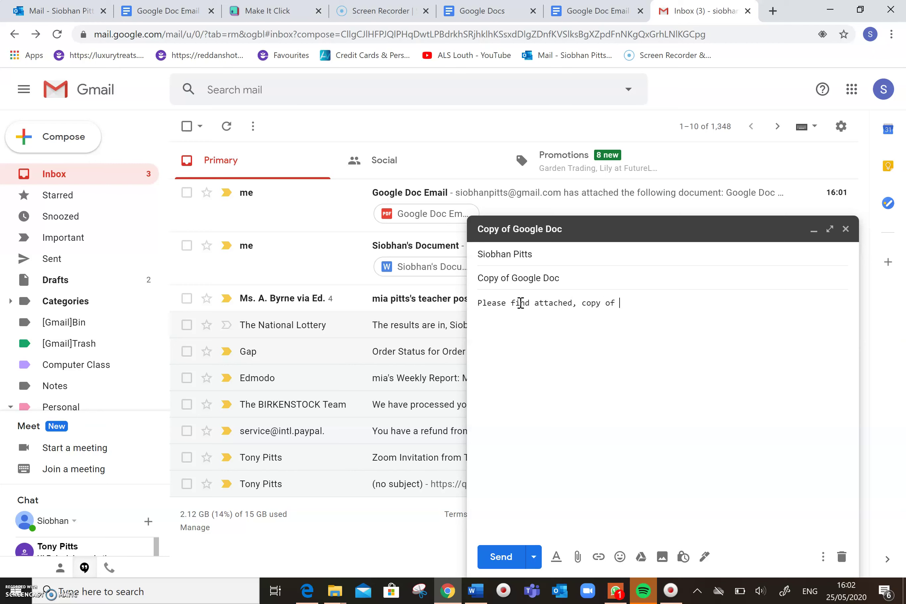
type("Google d")
type("ocument.  ")
type("Regards, ")
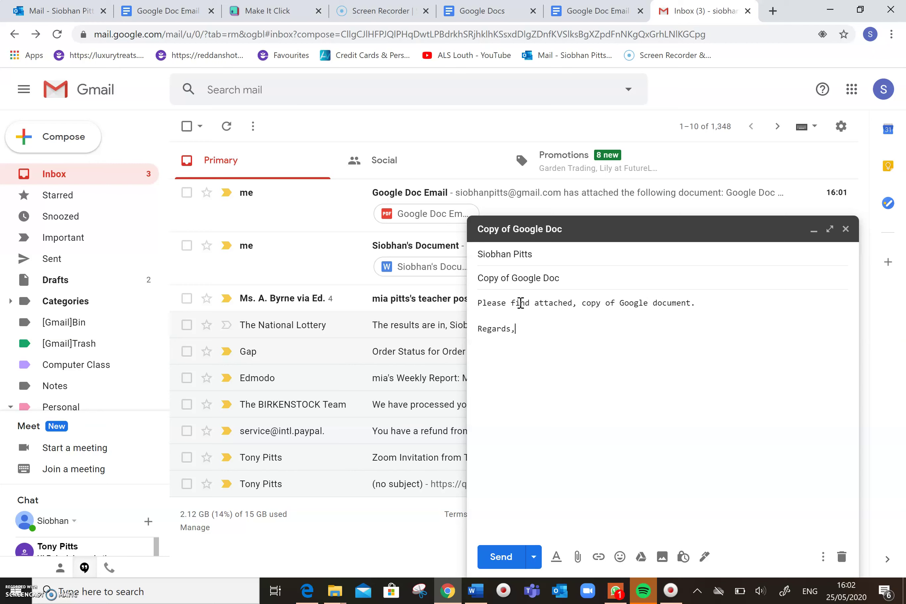
type("Siobhan")
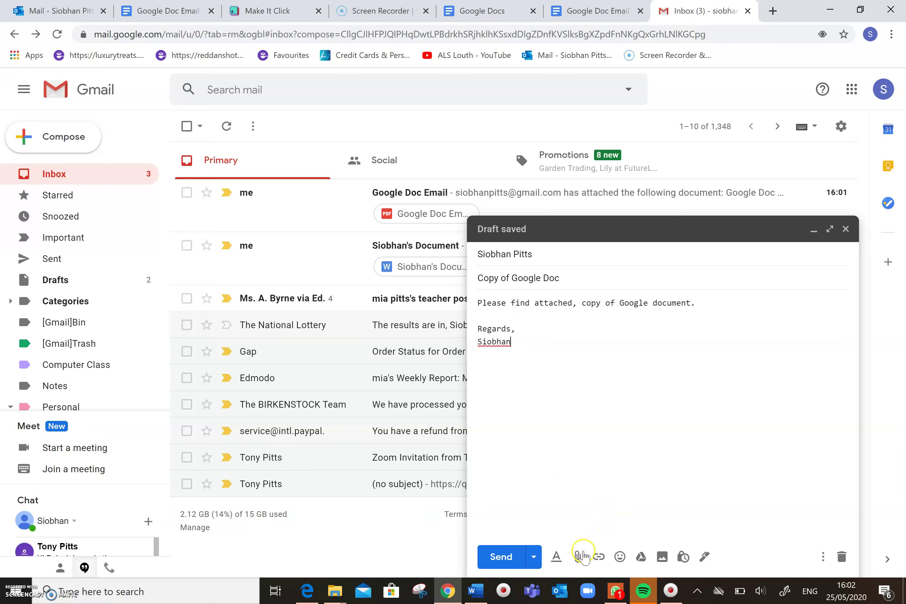
left_click(578, 558)
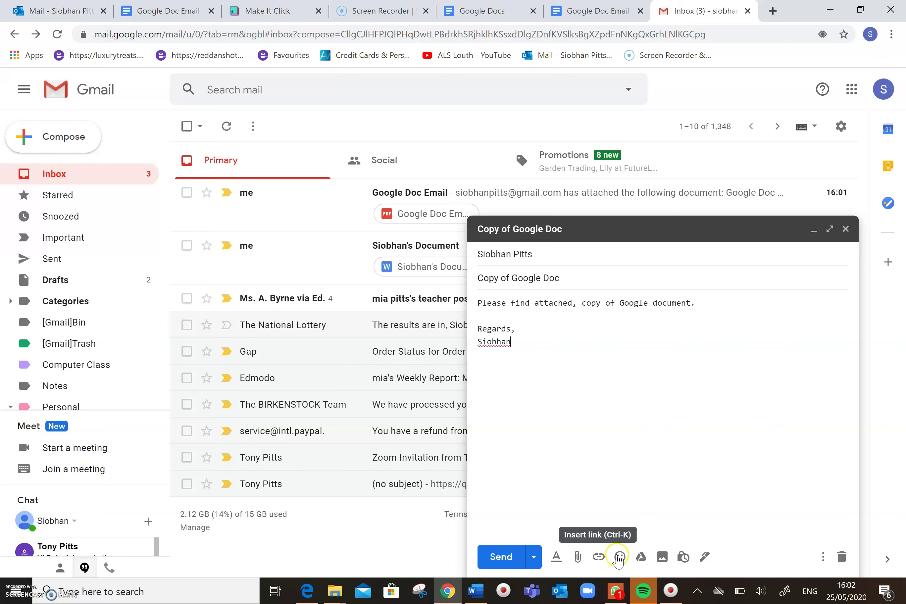
Insert the Google Doc Email file from My Drive as a Drive link
left_click(642, 558)
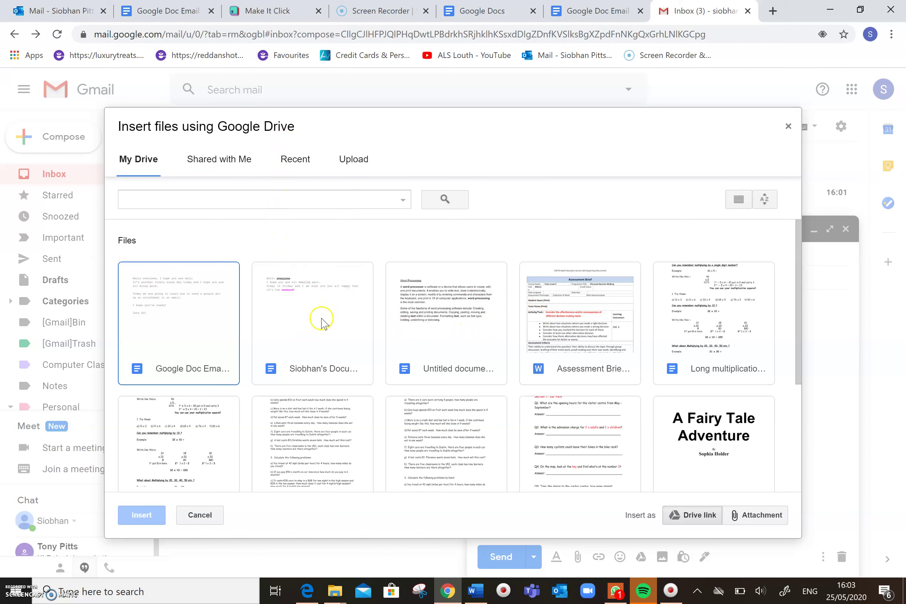
left_click(202, 320)
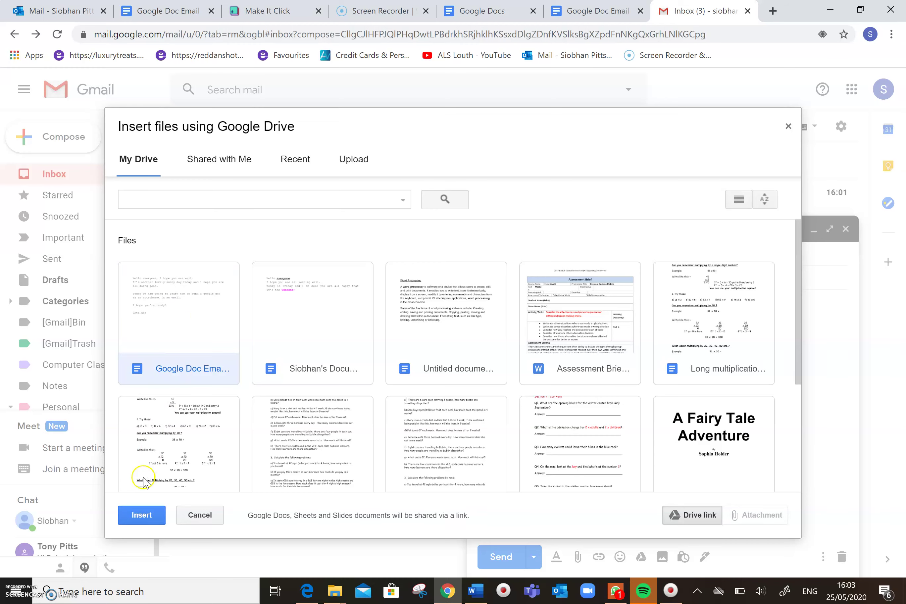
left_click(141, 515)
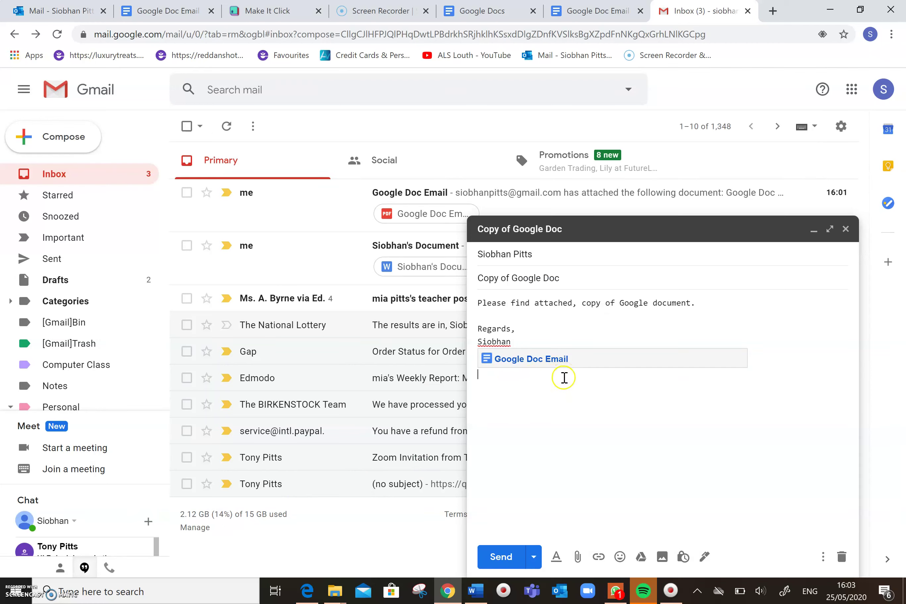
Send the 'Copy of Google Doc' message with its Drive link
left_click(501, 556)
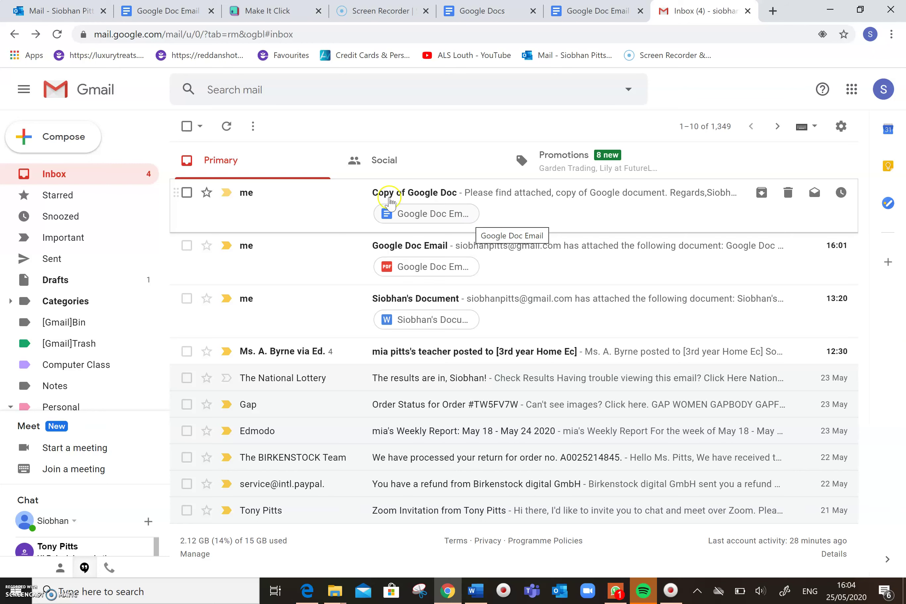
left_click(93, 141)
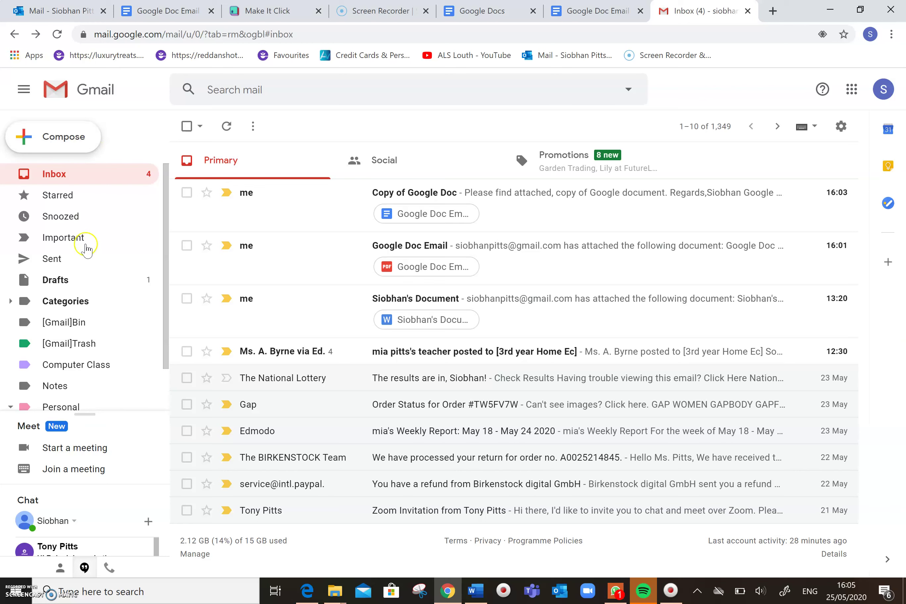
left_click(34, 553)
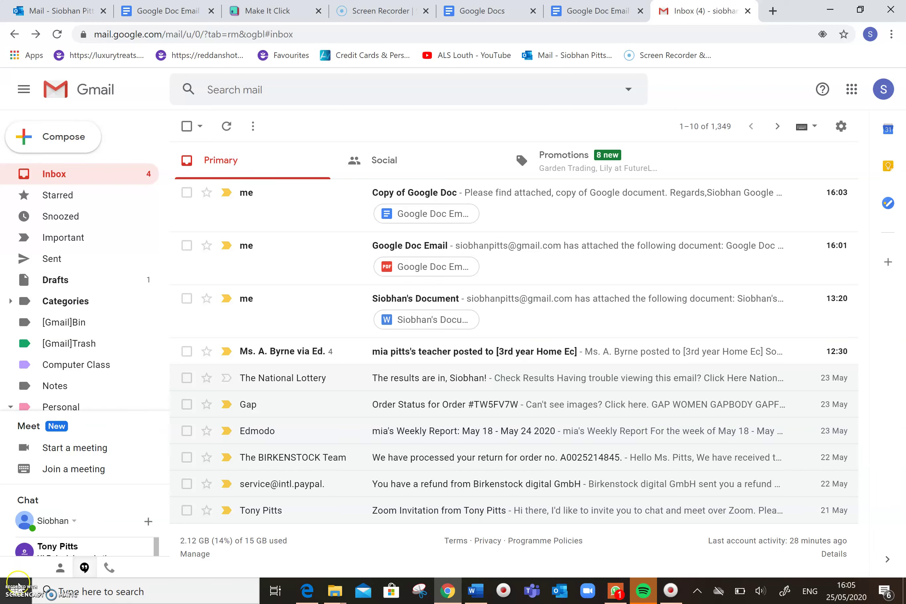